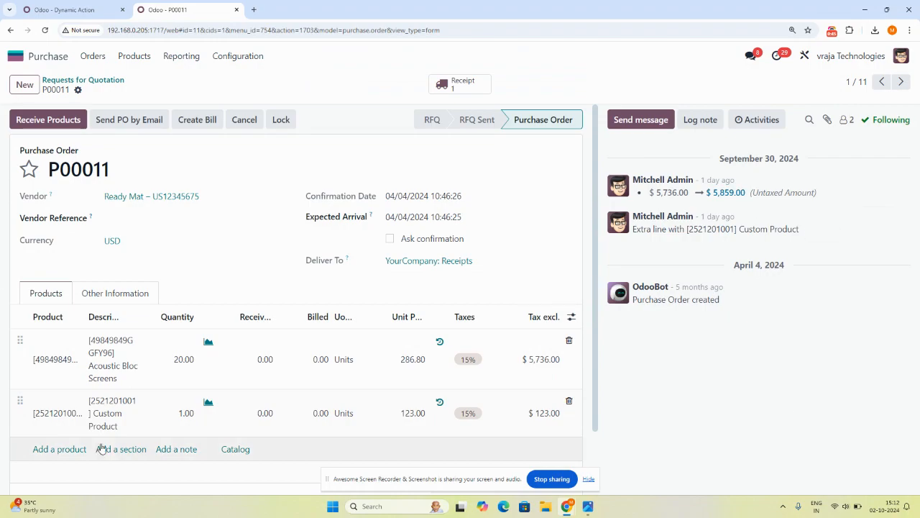
Open the Purchase Order Details dynamic action and review the field type and relation of its Order Lines field.
left_click(588, 480)
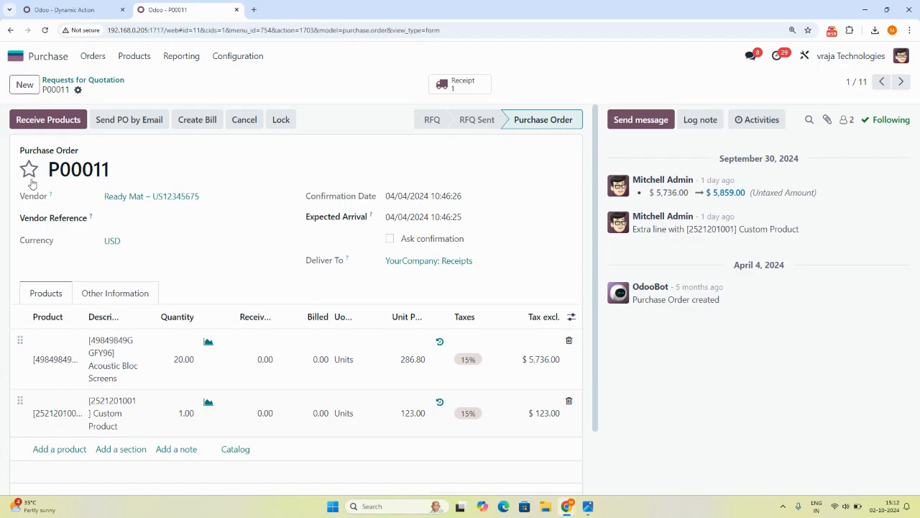
left_click(130, 7)
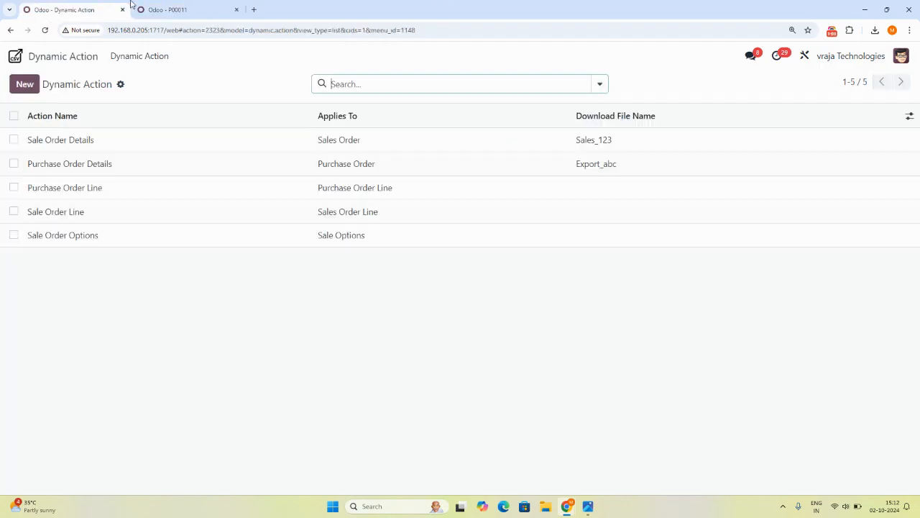
left_click(54, 165)
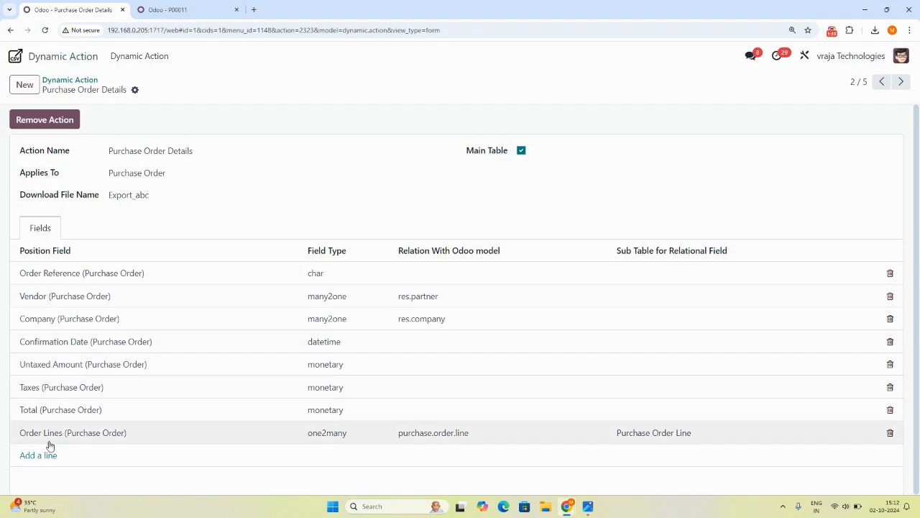
left_click(17, 435)
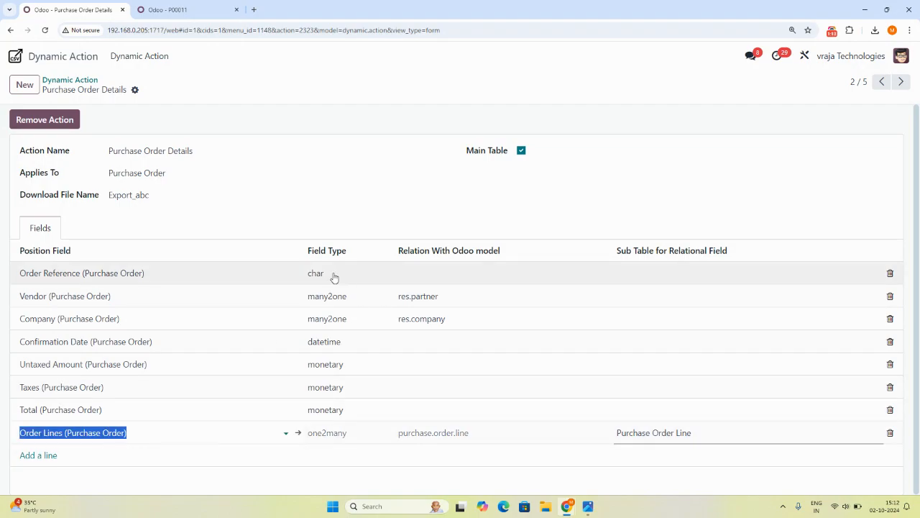
key("Tab")
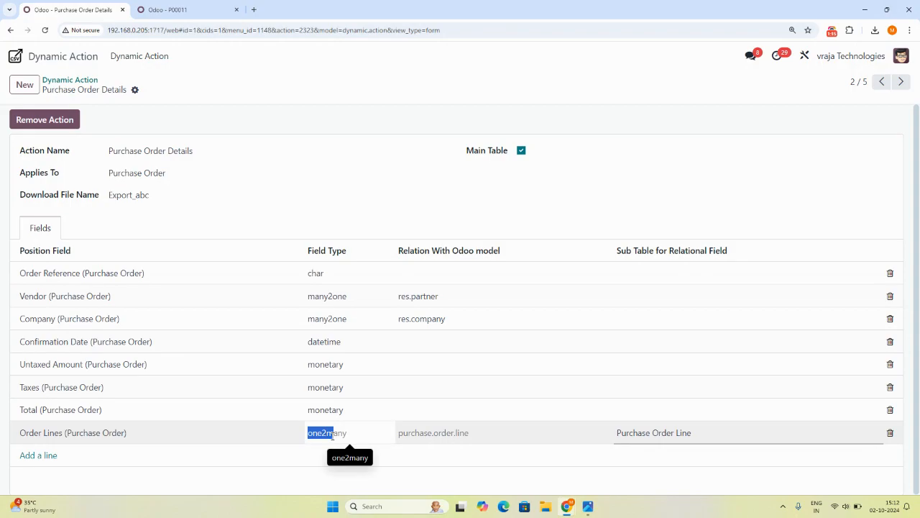
key("Tab")
Open the Purchase Order Line sub table linked to the Order Lines field, after checking the Ready Mat purchase order.
left_click(219, 6)
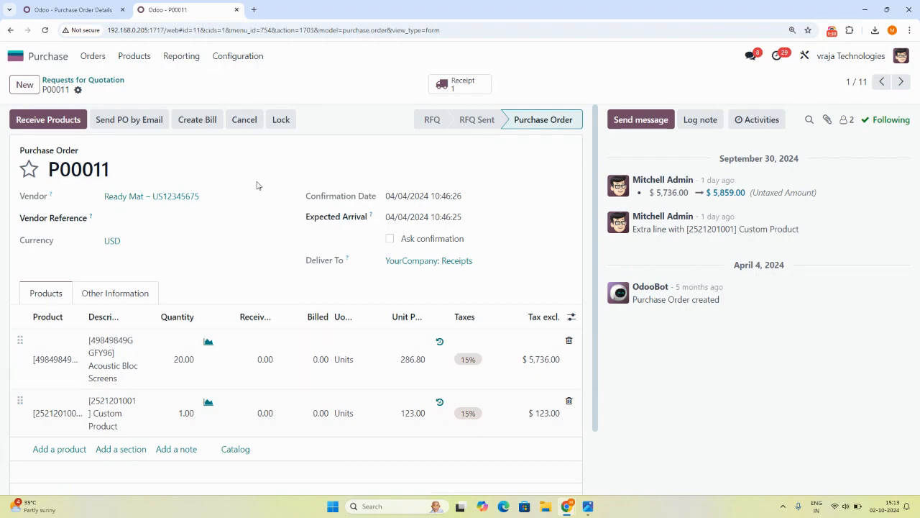
left_click(69, 10)
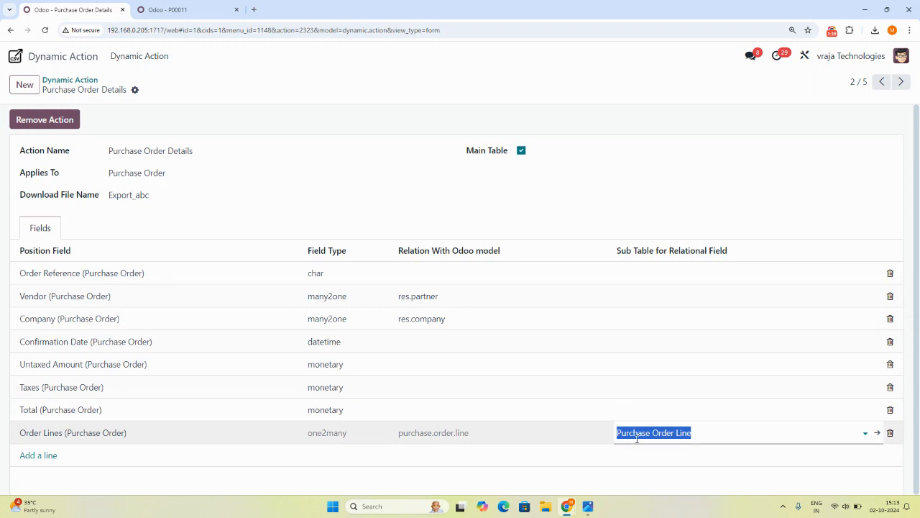
left_click(670, 471)
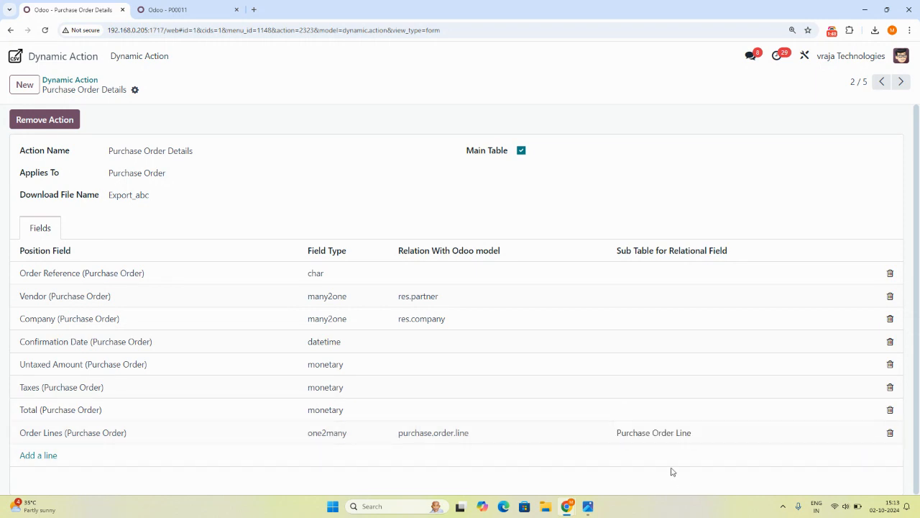
left_click(859, 438)
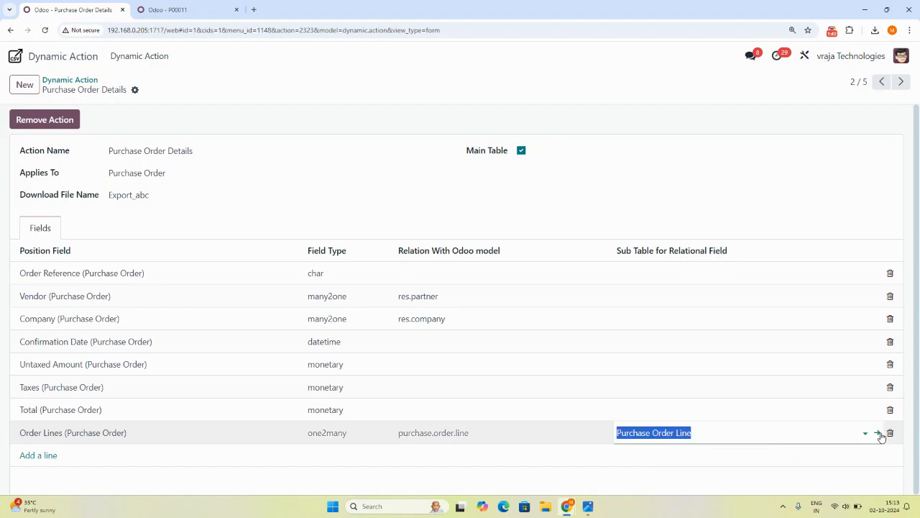
left_click(879, 433)
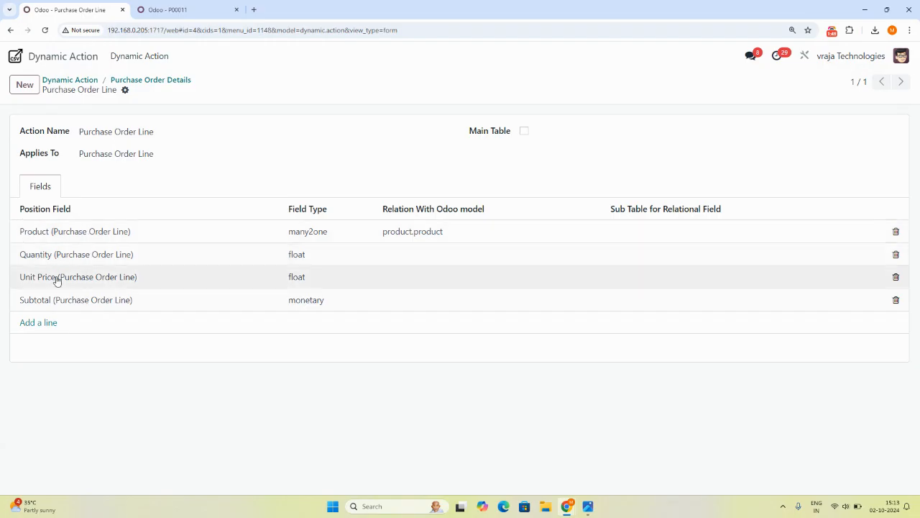
Compare the sub table's fields with the product lines and totals of the Ready Mat purchase order.
left_click(176, 9)
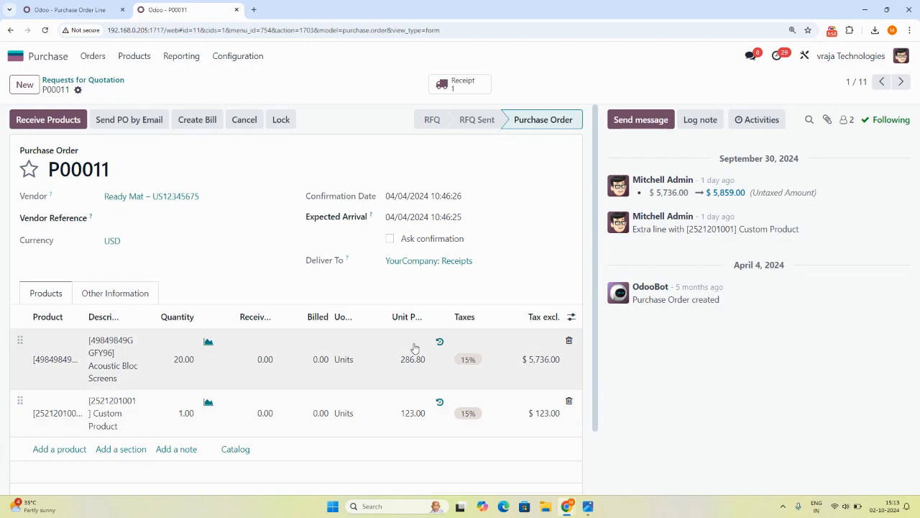
scroll(549, 329, "down", 2)
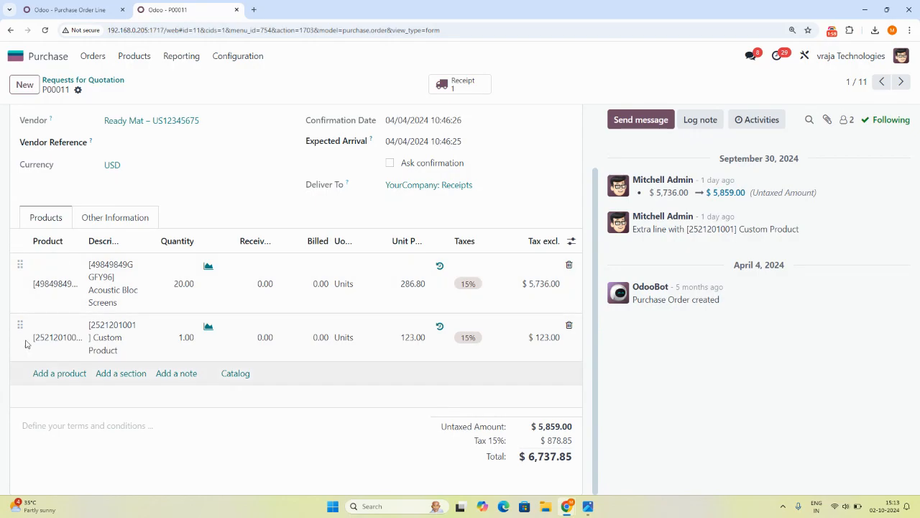
scroll(588, 297, "up", 2)
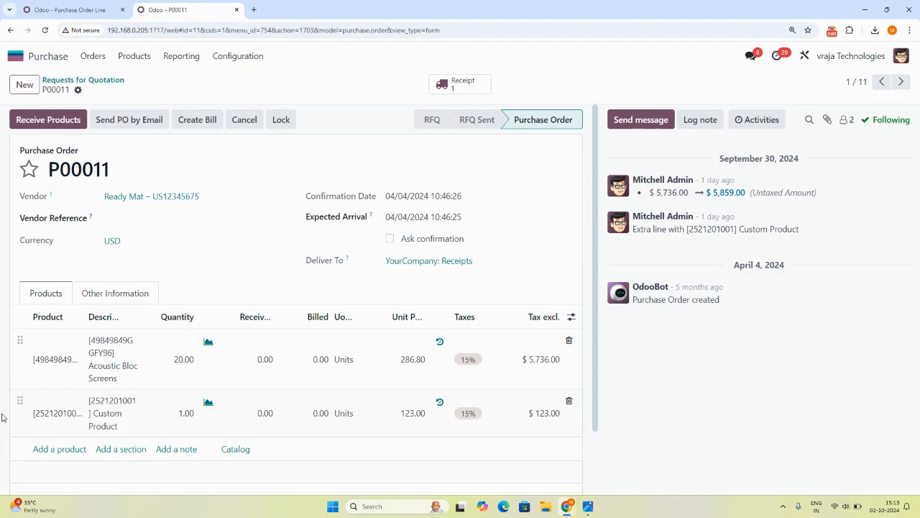
Return to the Purchase Order Details dynamic action and remove its action from the purchase order model.
left_click(59, 11)
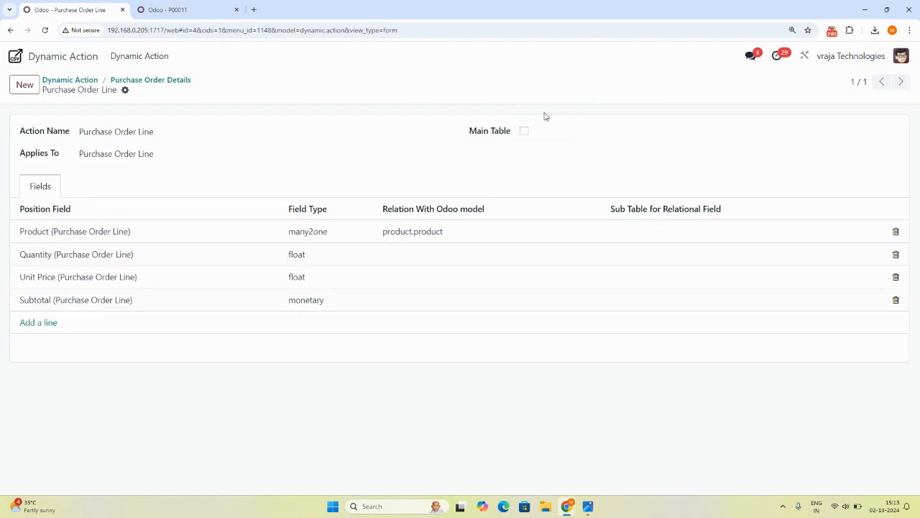
left_click(10, 30)
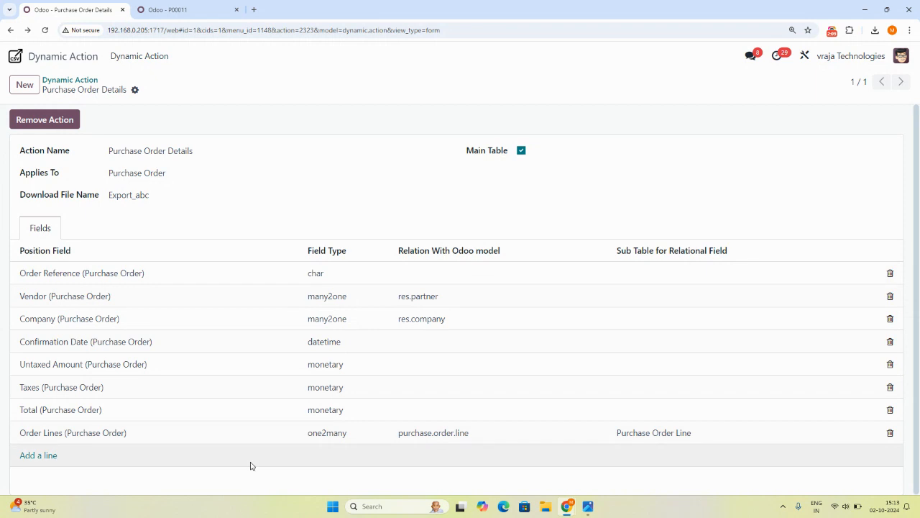
left_click(54, 120)
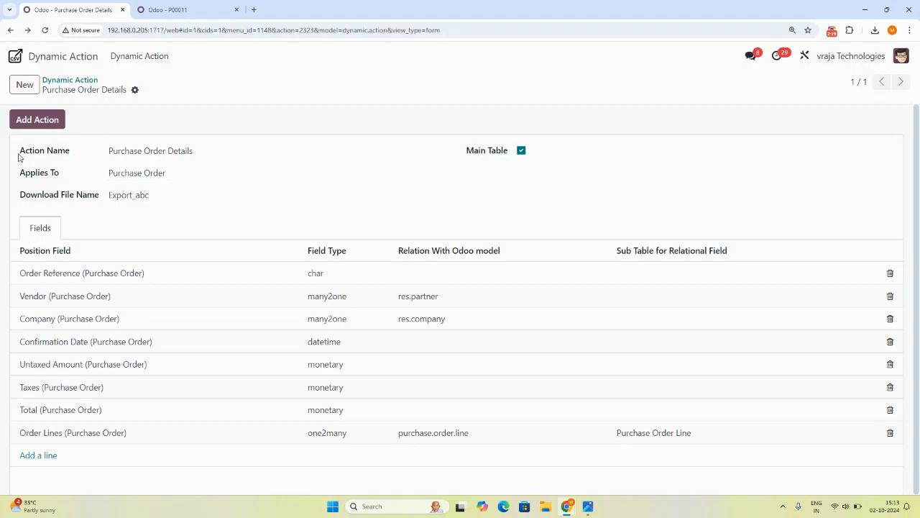
Review the Action Name and Applies To settings, including the models that can be chosen.
left_click_drag(19, 153, 67, 169)
triple_click(138, 151)
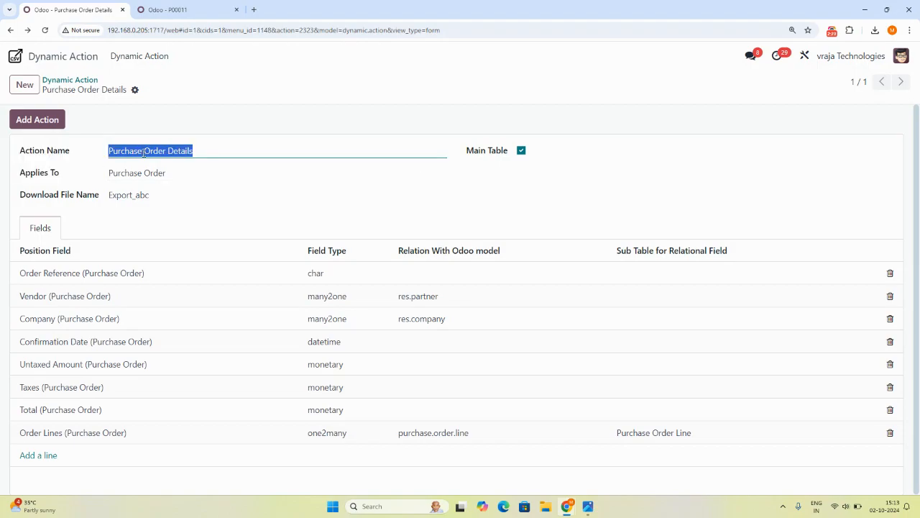
double_click(179, 151)
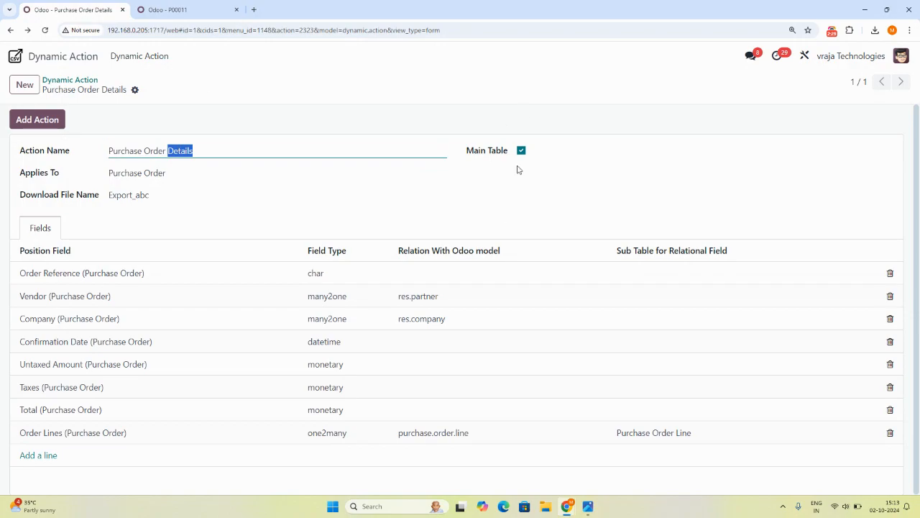
left_click(139, 174)
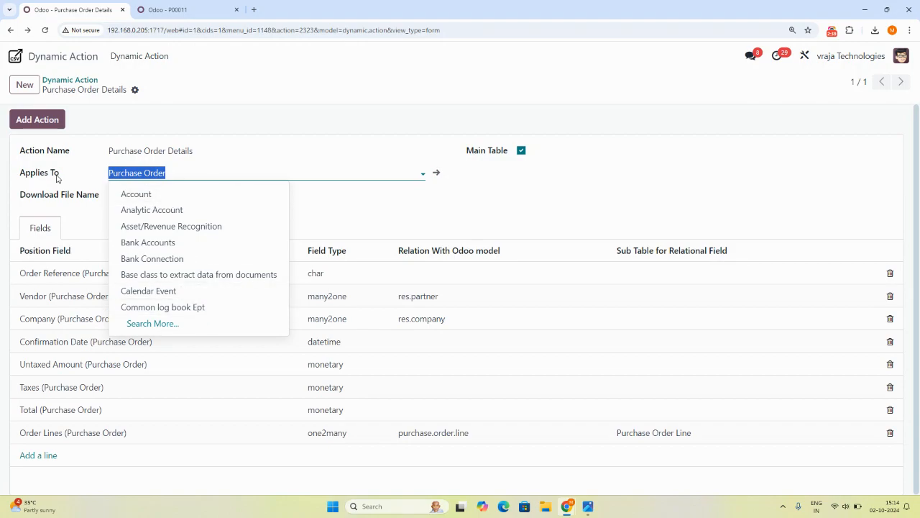
left_click(159, 172)
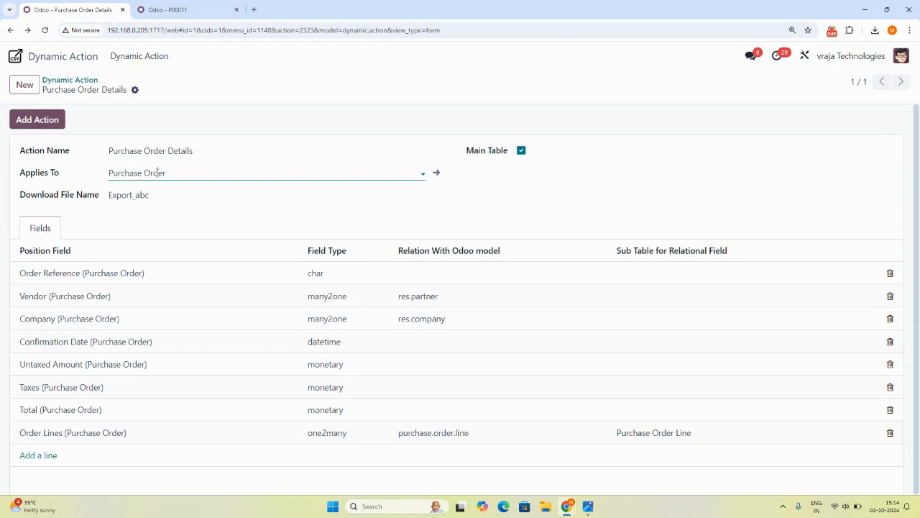
left_click(125, 173)
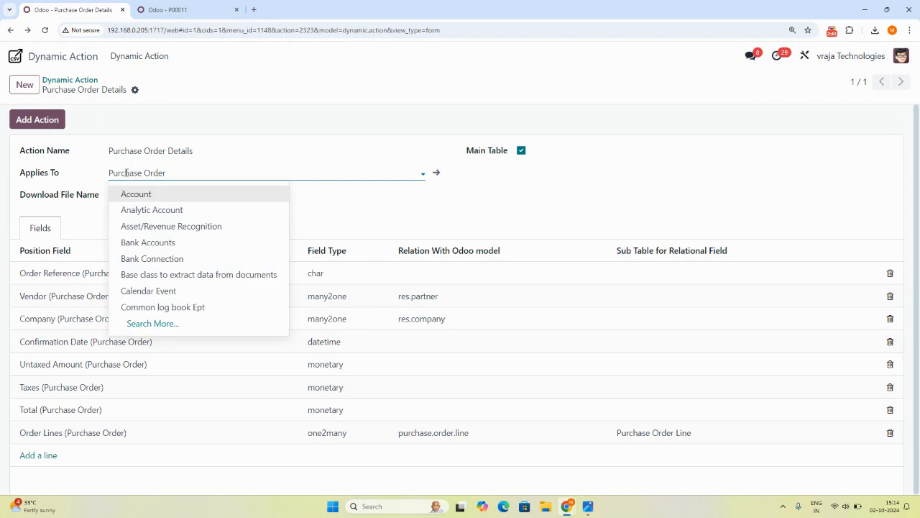
left_click(126, 173)
Set the download file name to Export_123 and save the dynamic action.
left_click_drag(20, 203, 105, 205)
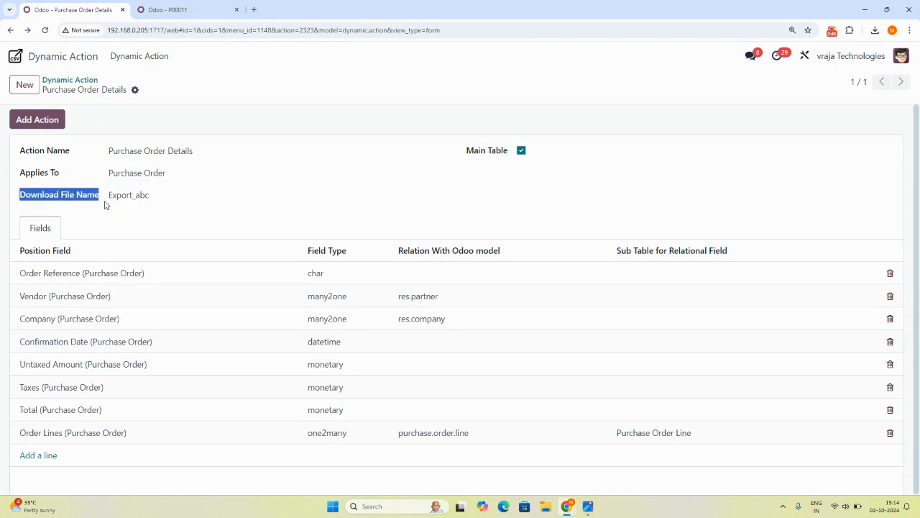
left_click(136, 199)
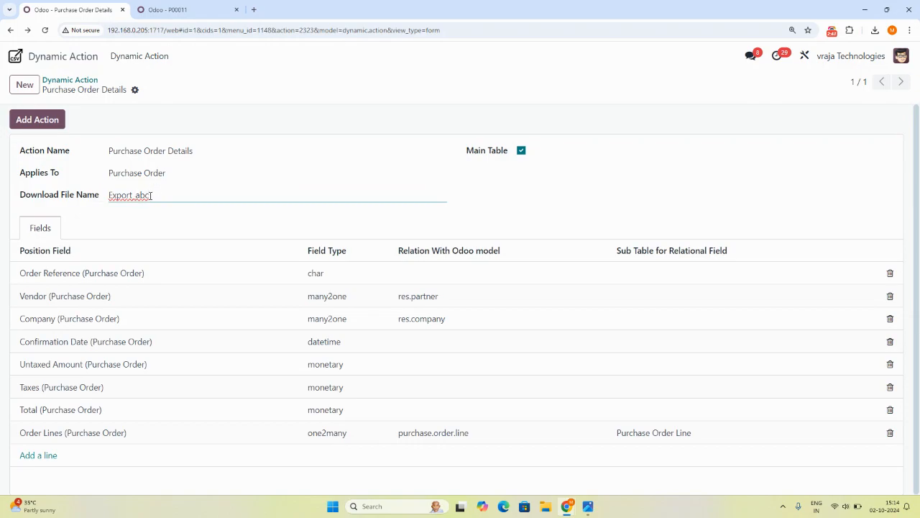
key("BackSpace")
left_click(154, 89)
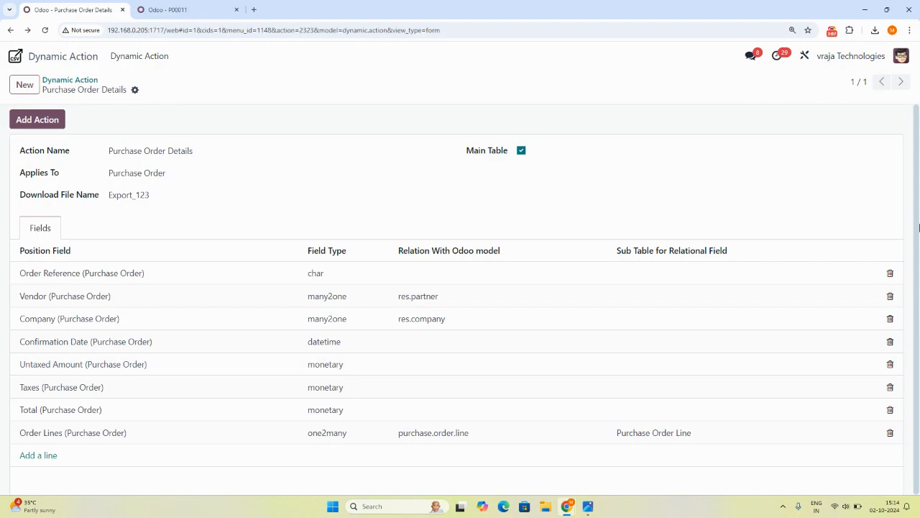
Try to save an added Activities (Purchase Order) field without a sub table, and delete that line.
left_click_drag(915, 218, 919, 313)
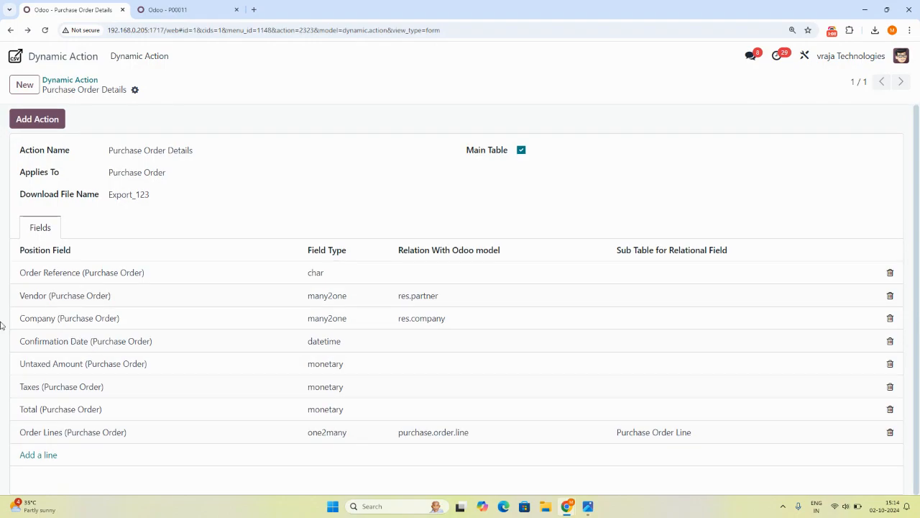
left_click(36, 456)
left_click(36, 454)
left_click(62, 404)
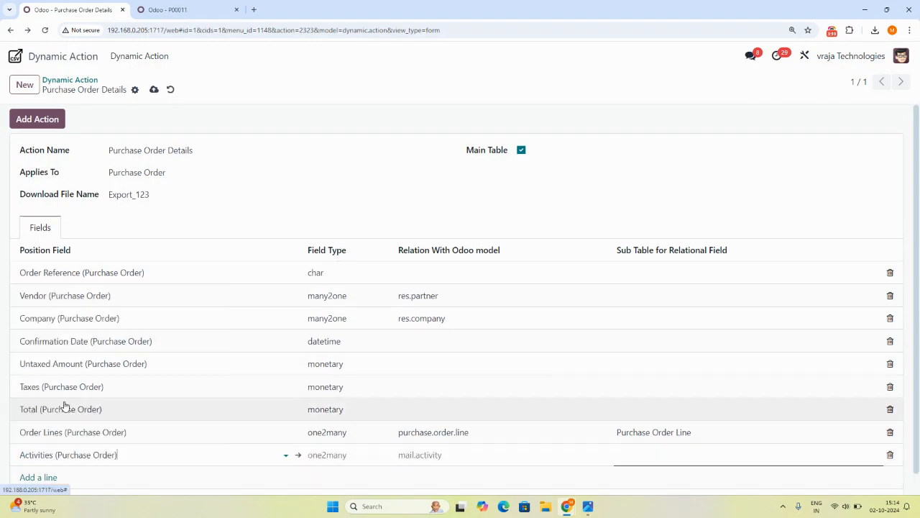
left_click(642, 454)
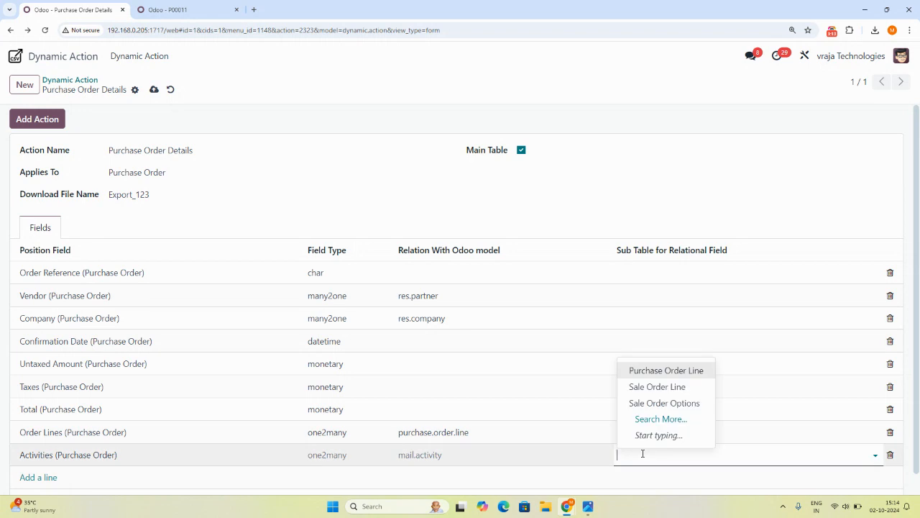
left_click(154, 89)
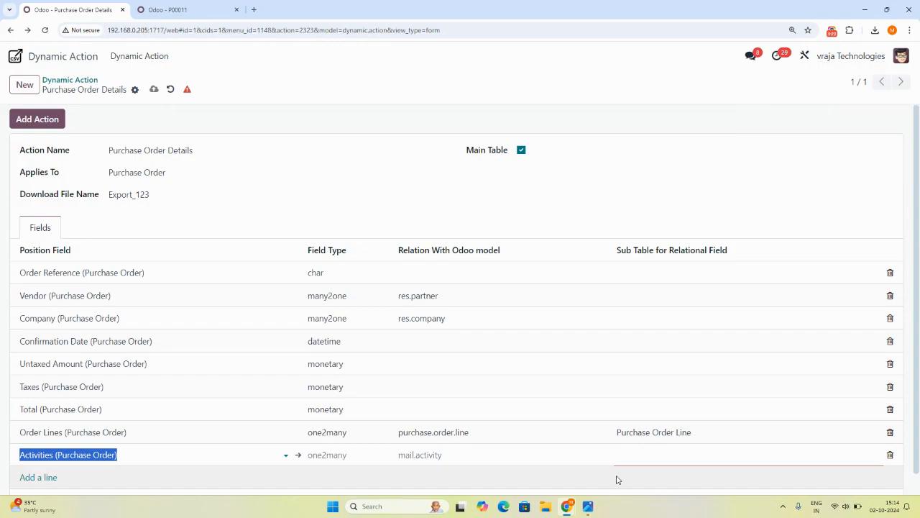
left_click(890, 455)
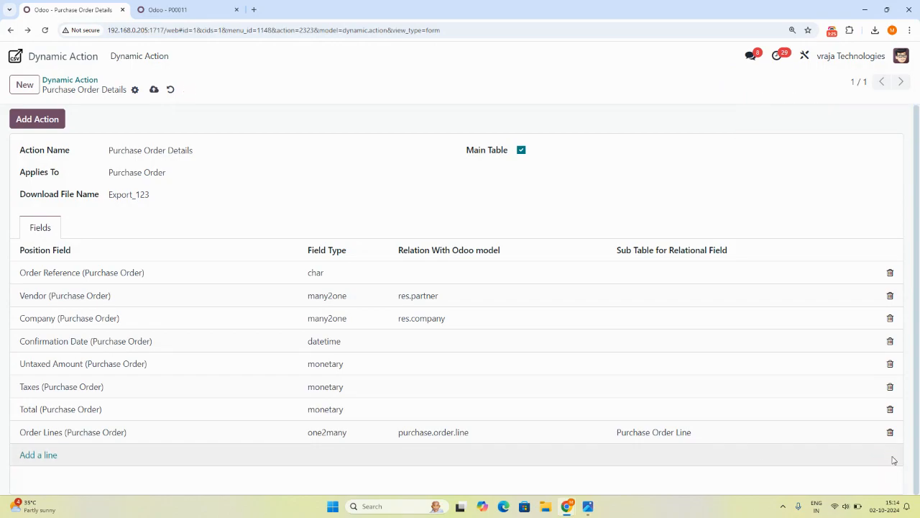
left_click(154, 90)
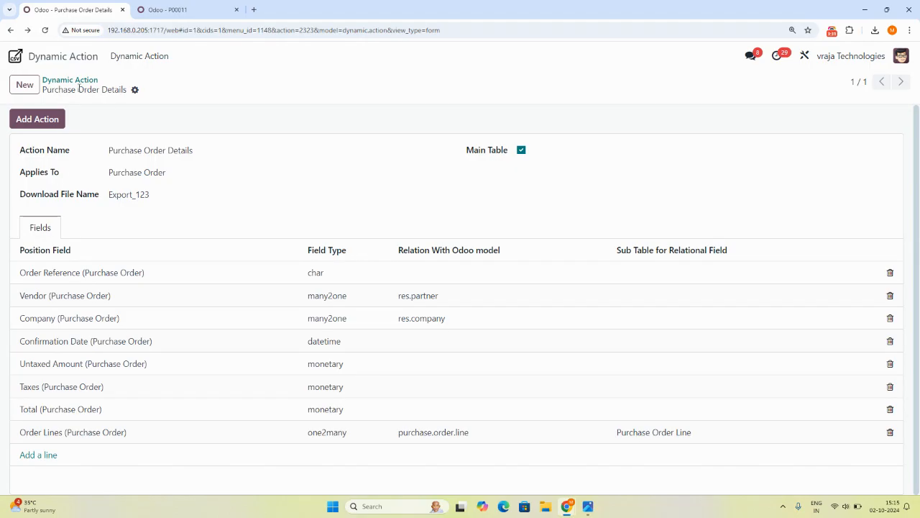
Add the Purchase Order Details action back and reload the Ready Mat purchase order to check its available actions.
left_click(33, 121)
left_click(172, 9)
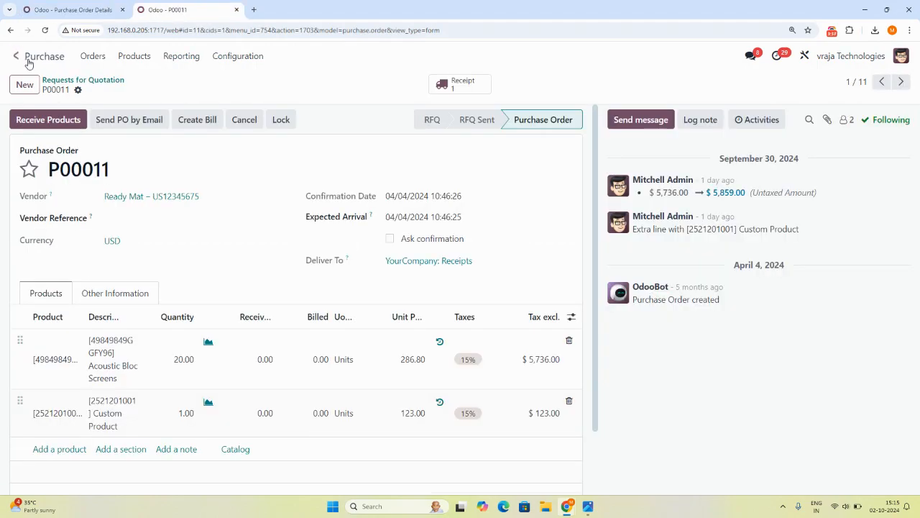
left_click(45, 30)
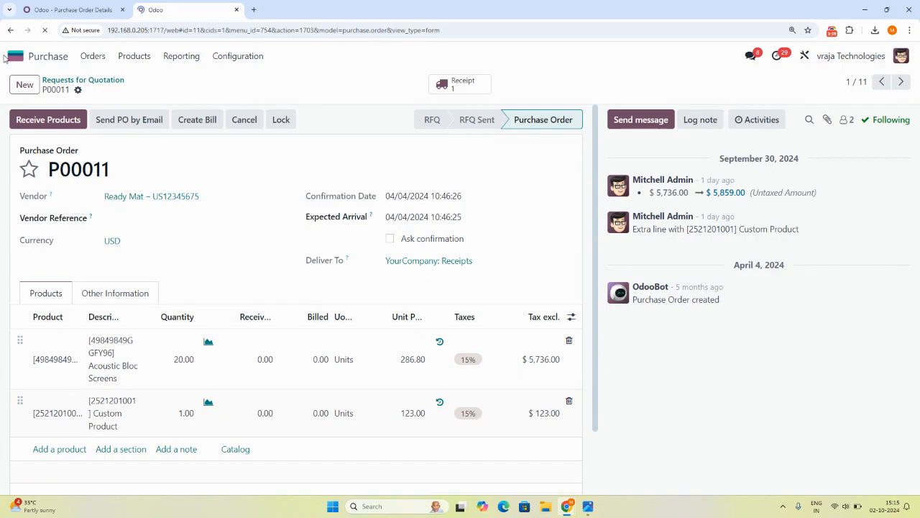
left_click(76, 90)
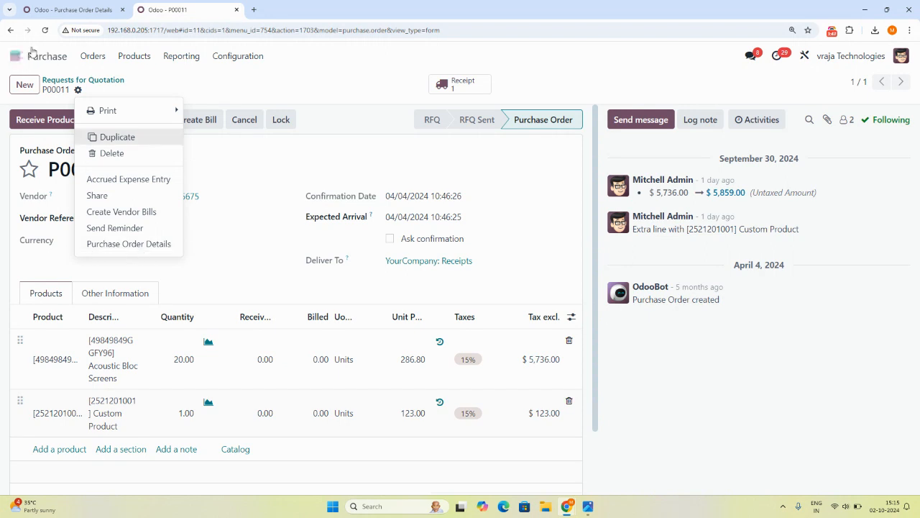
Select the first two purchase orders in the Requests for Quotation list and show the actions available for them.
left_click(11, 30)
left_click(14, 229)
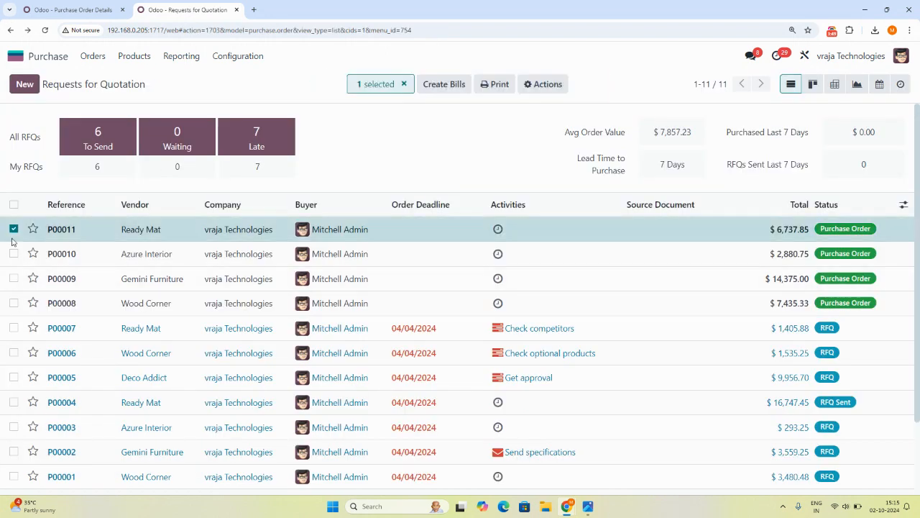
left_click(14, 253)
left_click(534, 87)
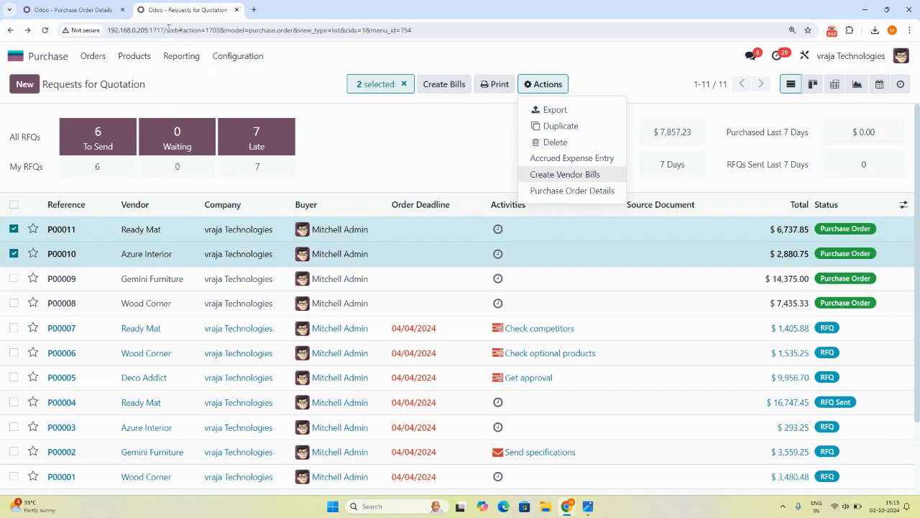
Remove the Purchase Order Details action, reload the Requests for Quotation list, and check the actions available for order P00011.
left_click(51, 9)
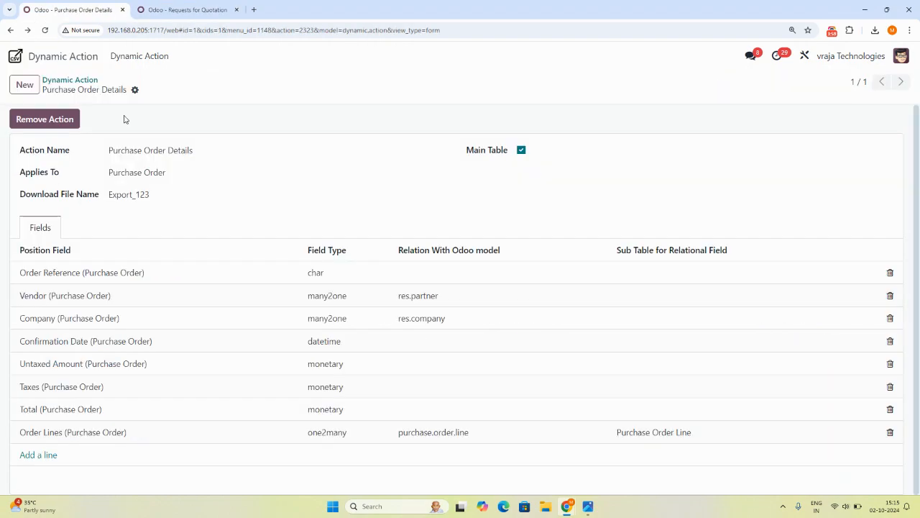
left_click(29, 119)
left_click(158, 8)
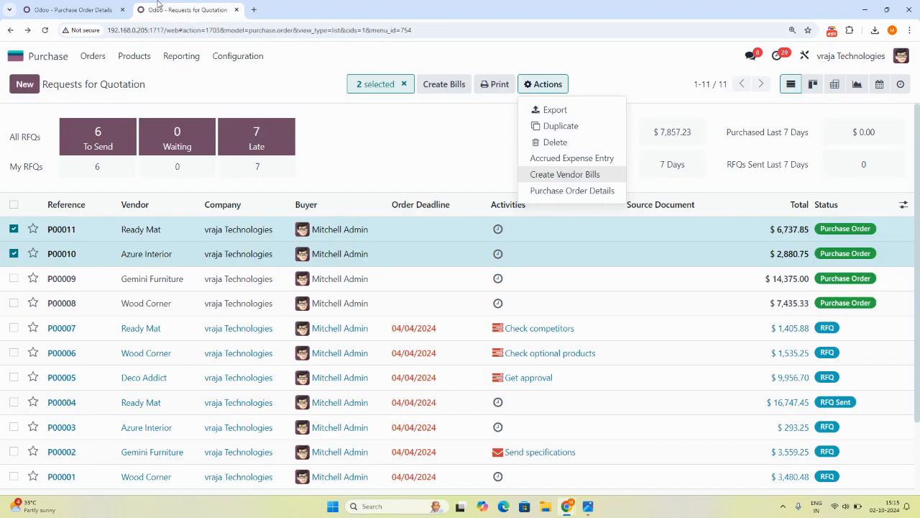
left_click(44, 29)
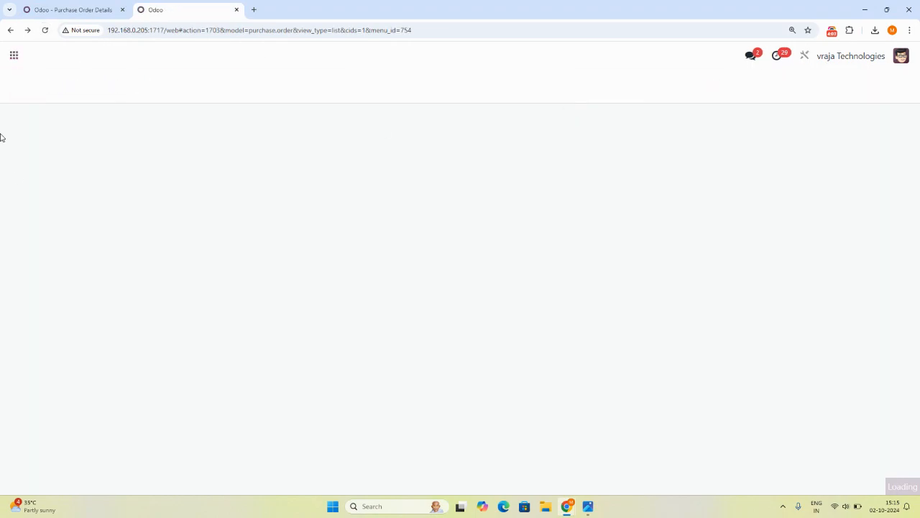
left_click(14, 228)
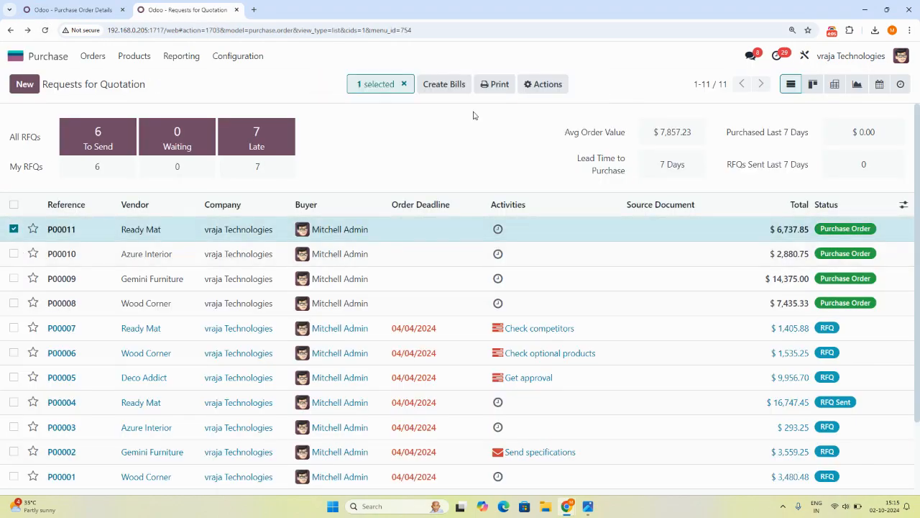
left_click(542, 84)
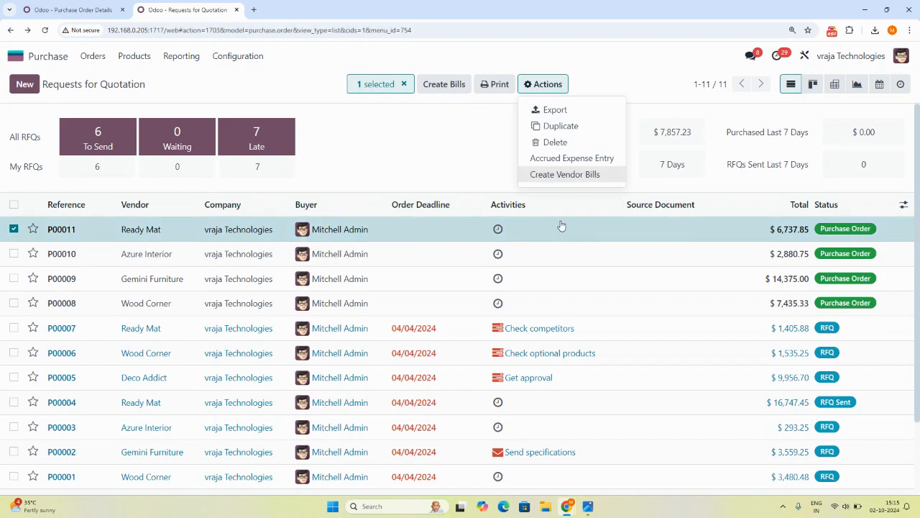
Add the Purchase Order Details action back and reload the Requests for Quotation list.
left_click(76, 9)
left_click(37, 119)
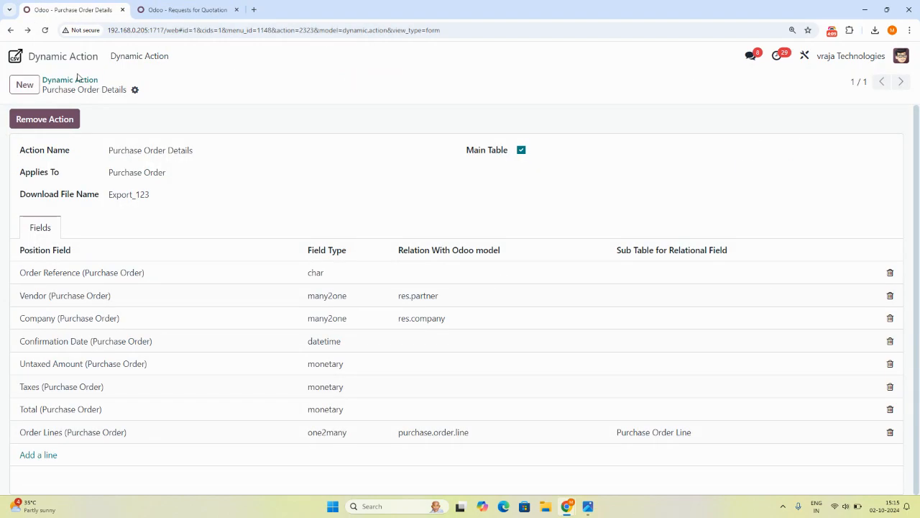
left_click(211, 6)
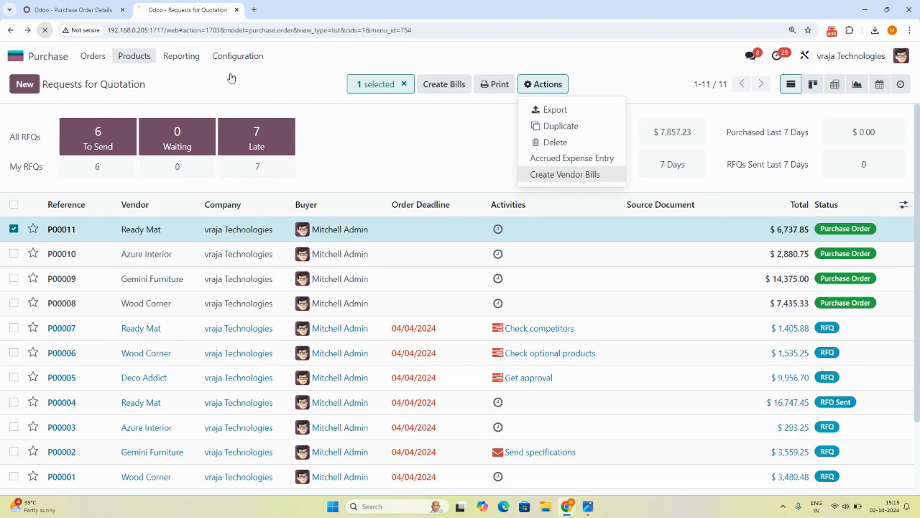
key("F5")
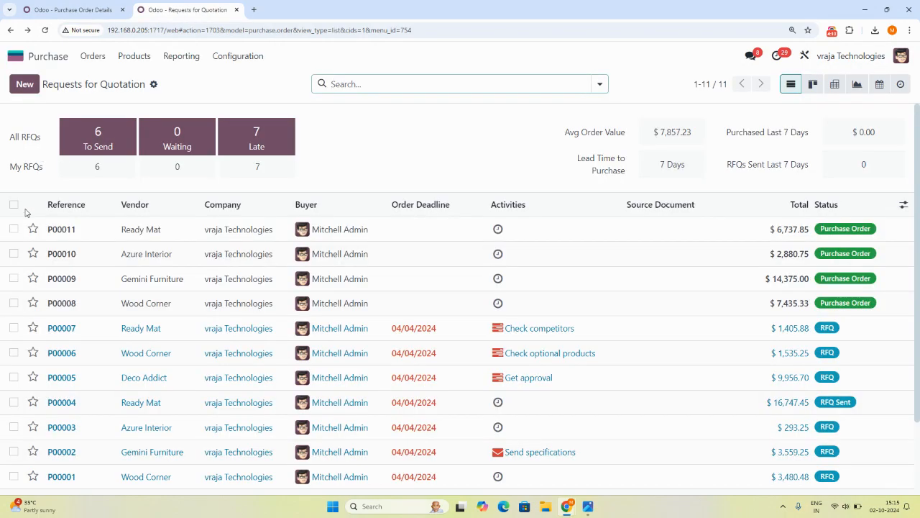
Select all orders in the Requests for Quotation list and download their Purchase Order Details in CSV format.
left_click(13, 204)
left_click(554, 87)
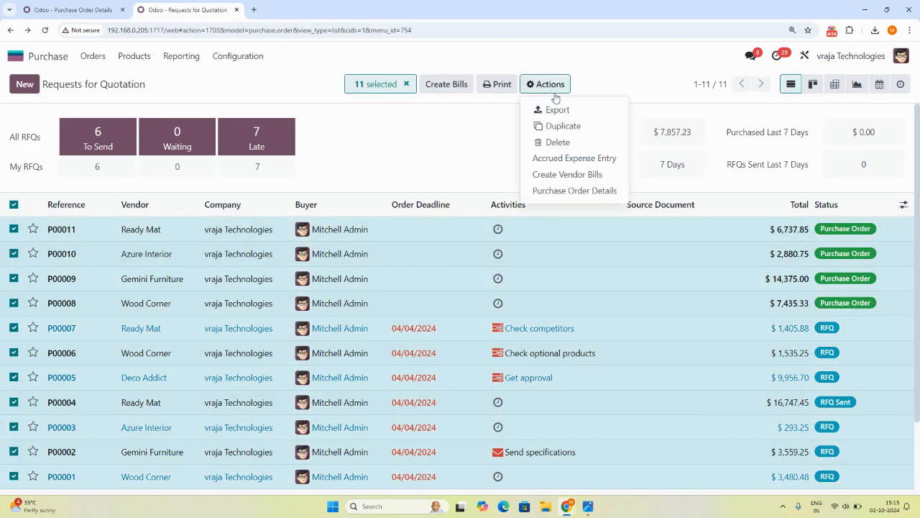
left_click(559, 194)
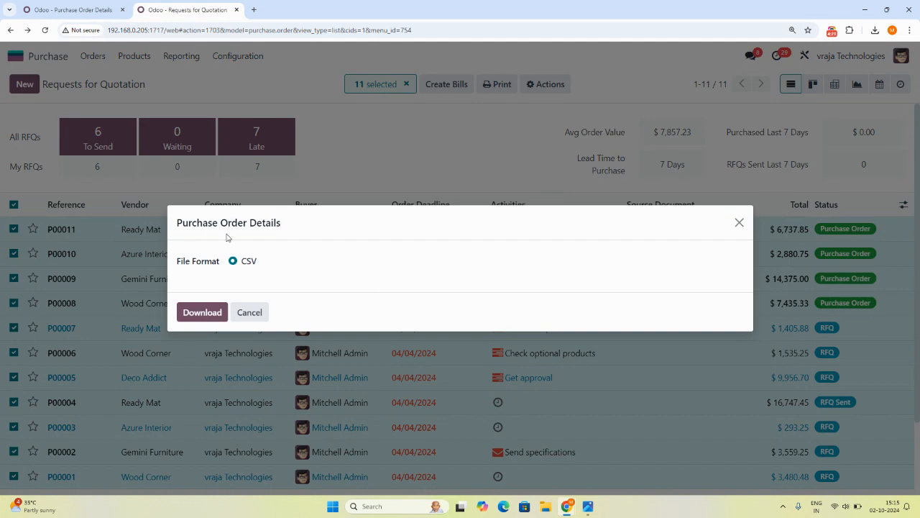
left_click_drag(225, 266, 257, 268)
left_click(202, 312)
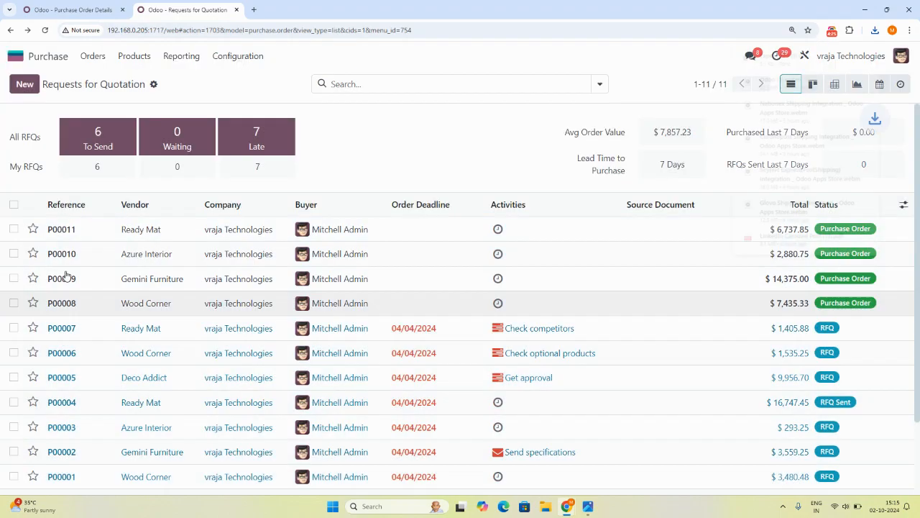
Open the downloaded Export_123 (1) file in Excel and fit columns A and B to their contents.
left_click(781, 55)
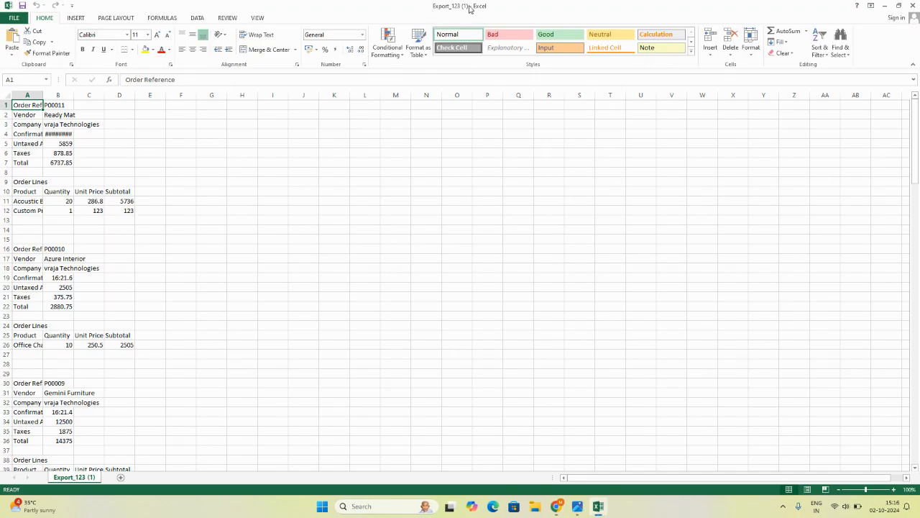
left_click(231, 282)
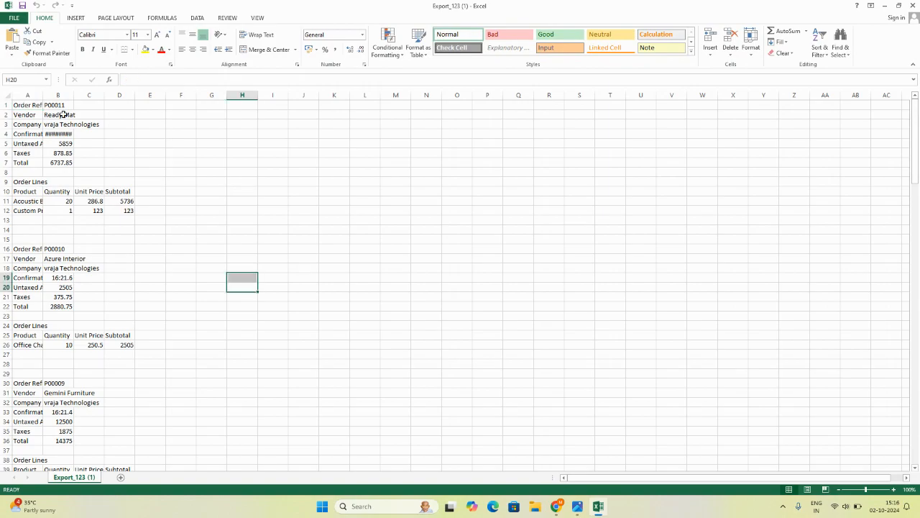
double_click(74, 96)
left_click_drag(43, 95, 44, 95)
double_click(44, 95)
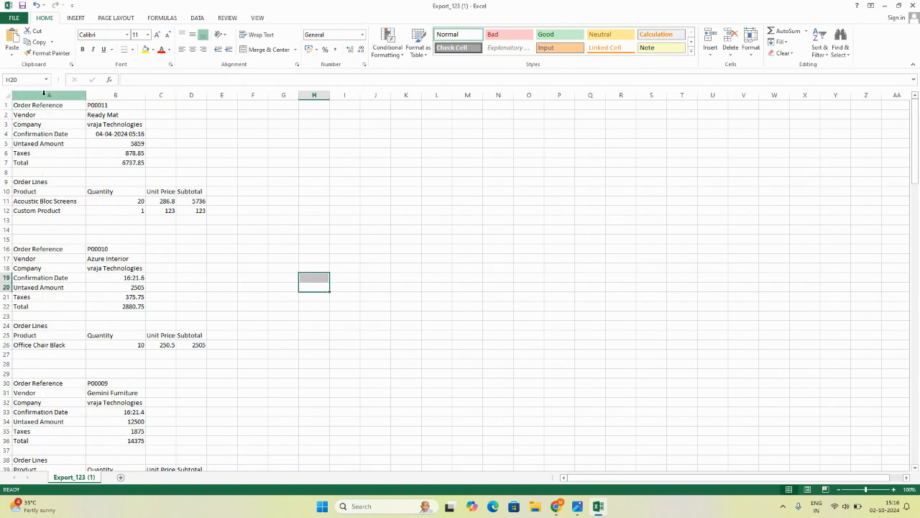
Review the exported header fields from Order Reference to Total and the order lines of each purchase order.
left_click(27, 107)
left_click(37, 160)
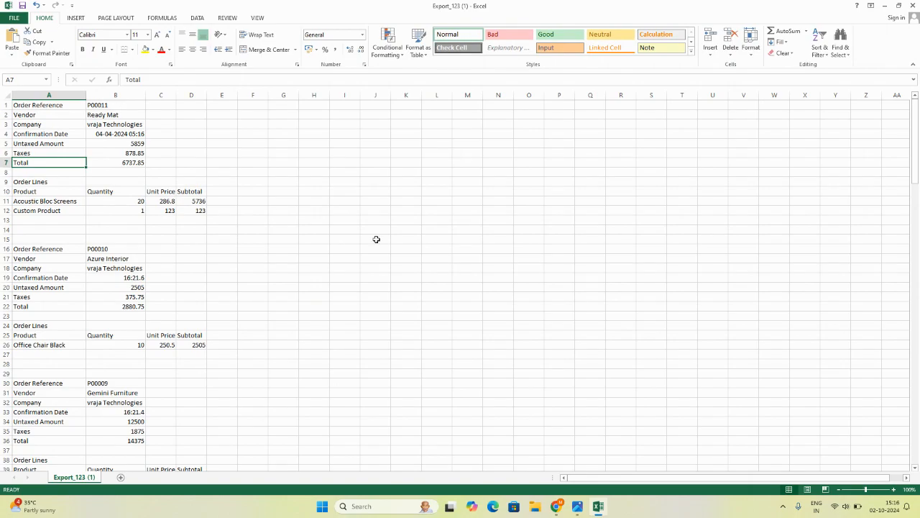
left_click_drag(915, 126, 917, 301)
left_click_drag(918, 360, 916, 147)
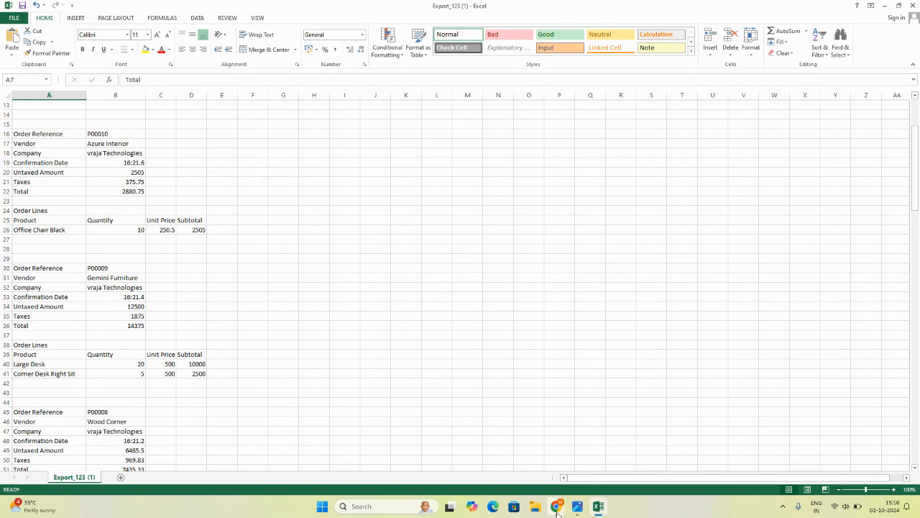
Switch to Odoo in Chrome and list all dynamic actions without the Main Table filter.
mouse_move(555, 506)
left_click(499, 449)
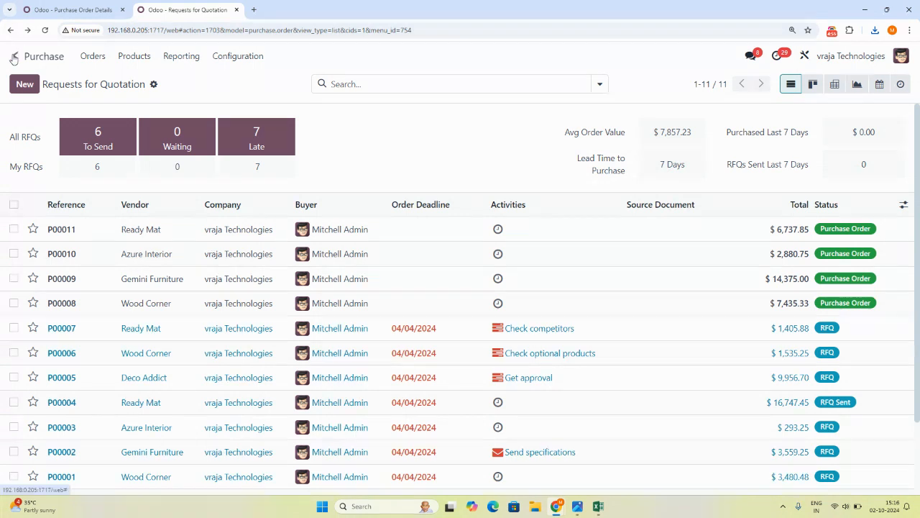
left_click(14, 59)
left_click(70, 6)
left_click(16, 59)
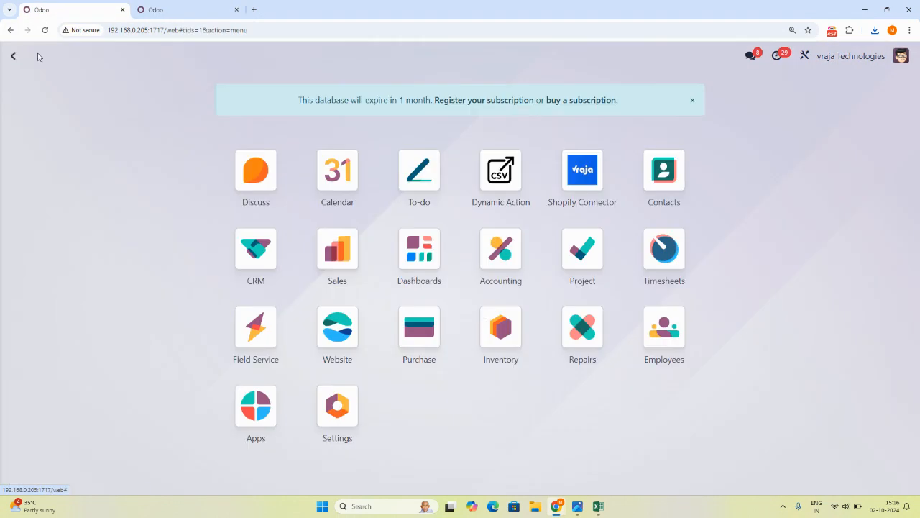
left_click(497, 175)
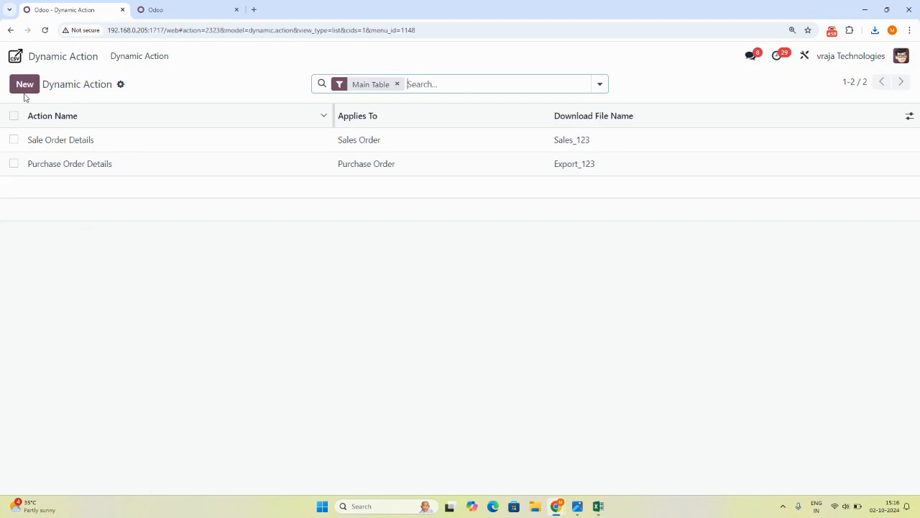
left_click(397, 84)
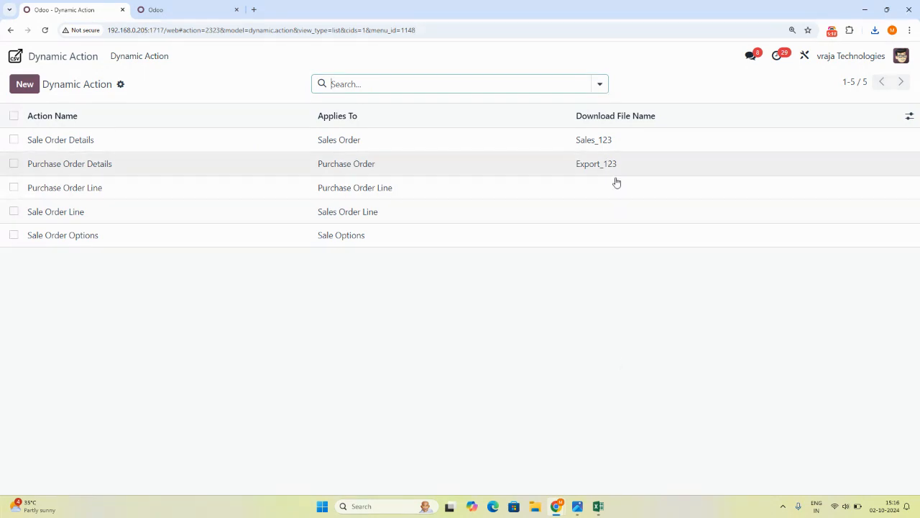
View the Youtube Thumbnail (43).png contact image in Photos and return to the Dynamic Action list in Chrome.
mouse_move(575, 510)
left_click(628, 454)
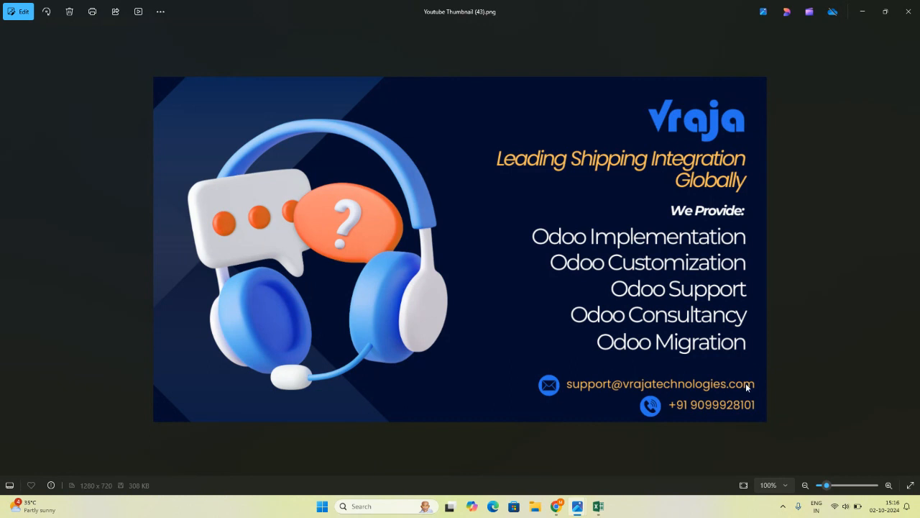
left_click(558, 506)
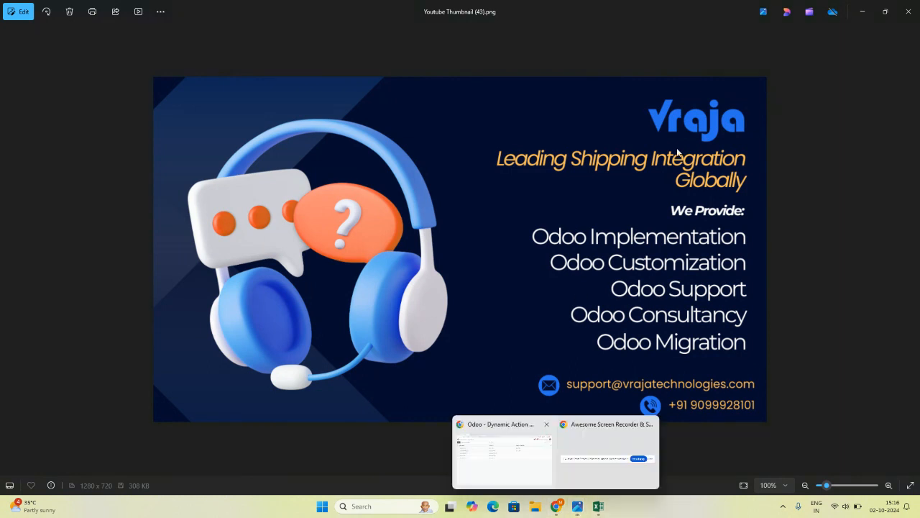
left_click(535, 447)
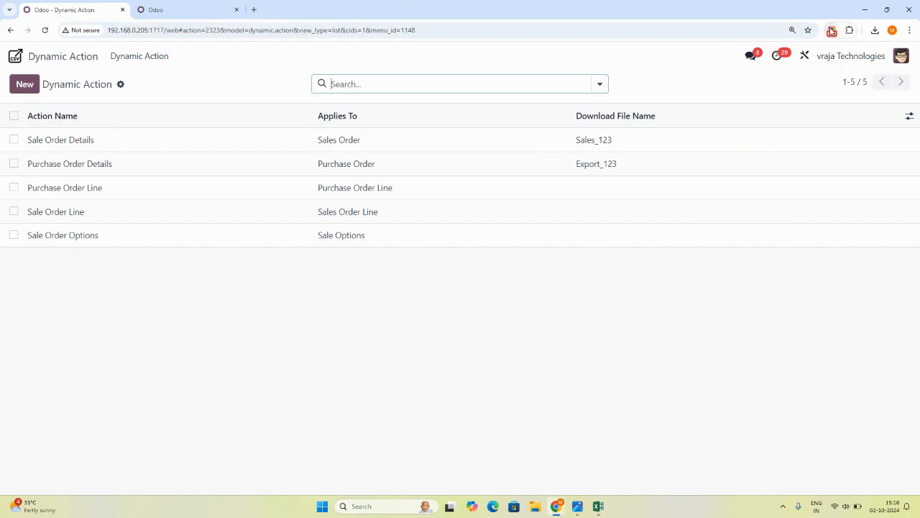